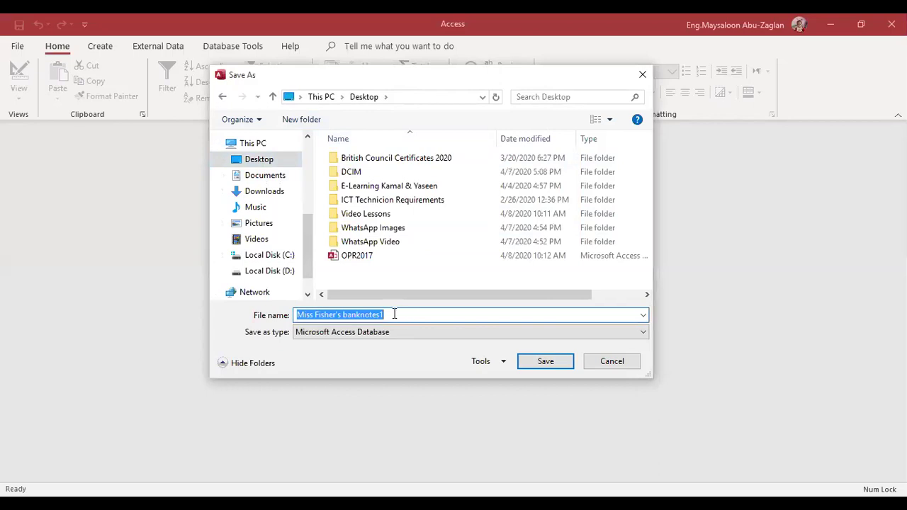
- Dismiss the Save As dialog, enable the content of the Miss Fisher's banknotes database and open its Miss Fisher's banknotes table
{"action": "key", "text": "BackSpace"}
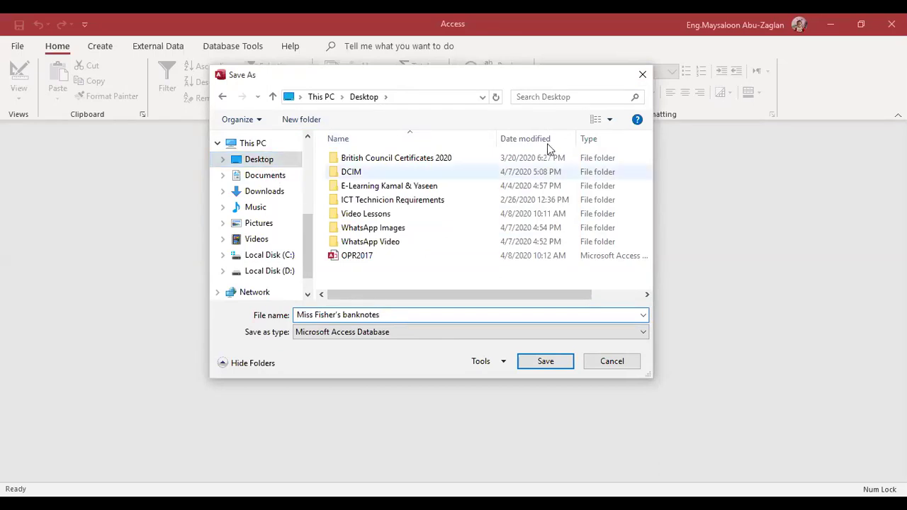
{"action": "left_click", "coordinate": [642, 75]}
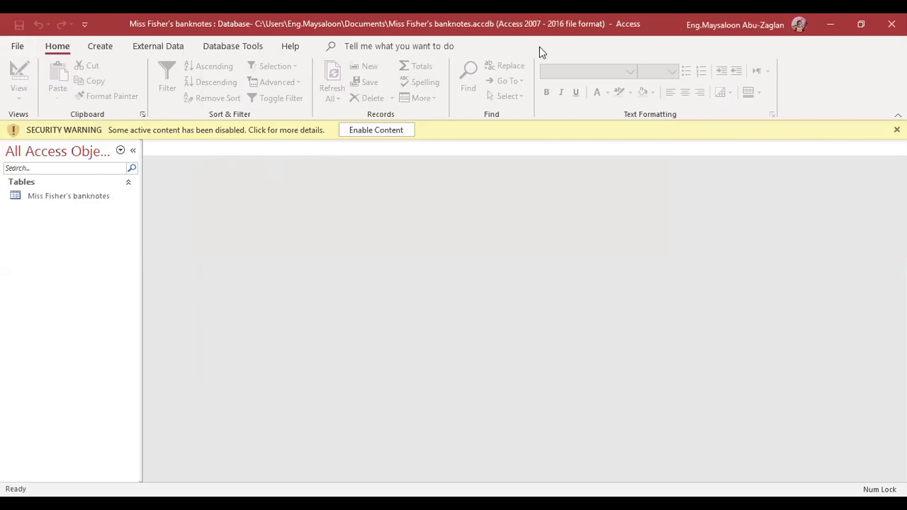
{"action": "left_click", "coordinate": [392, 130]}
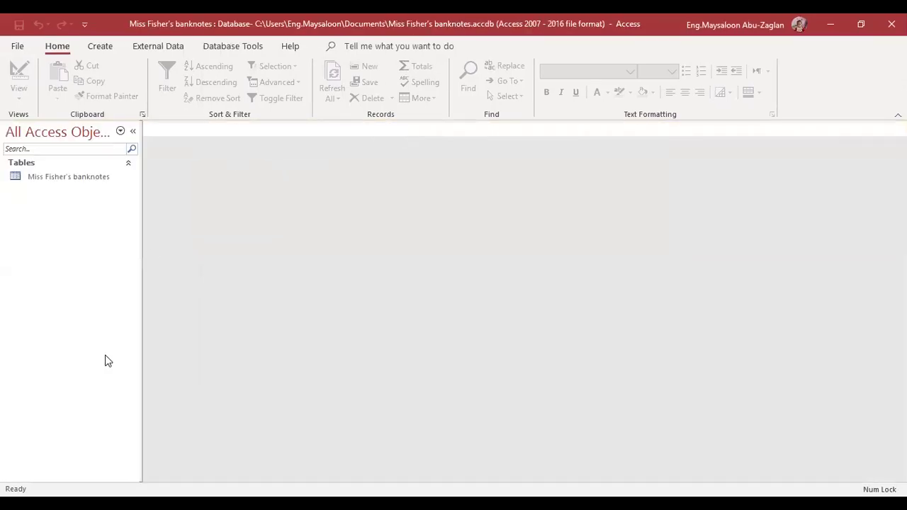
{"action": "double_click", "coordinate": [96, 176]}
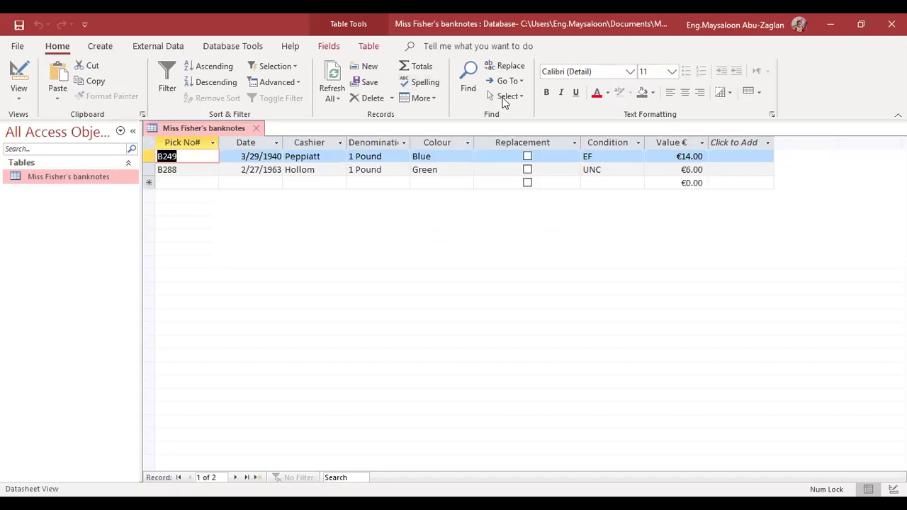
- Switch to the Word worksheet and read through its questions about the banknote records
{"action": "key", "text": "alt+Tab"}
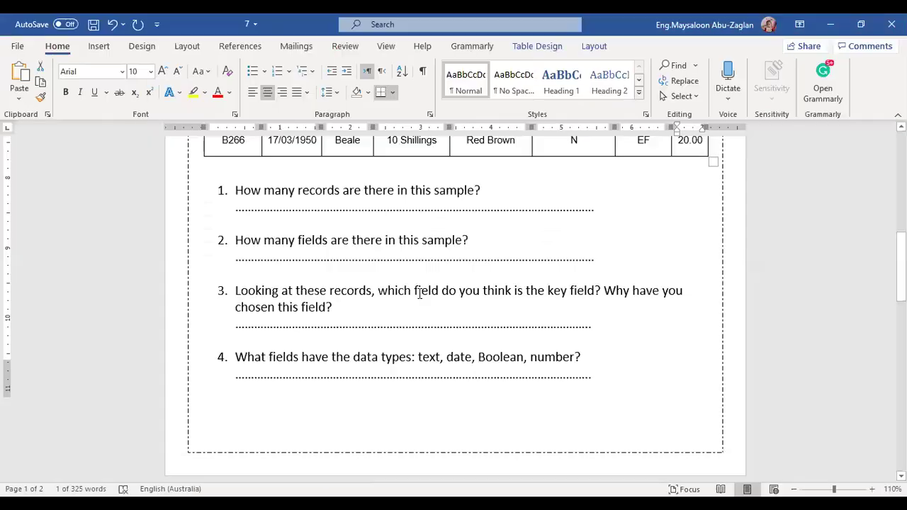
{"action": "scroll", "coordinate": [420, 293], "scroll_direction": "down", "scroll_amount": 10}
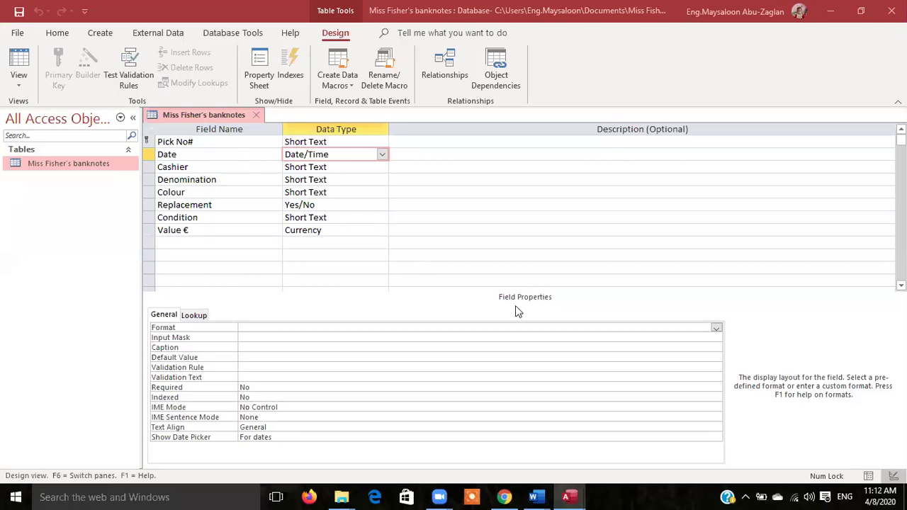
- Inspect the Date field's data type and list its available display formats in the Access table design
{"action": "left_click", "coordinate": [199, 153]}
{"action": "left_click", "coordinate": [338, 150]}
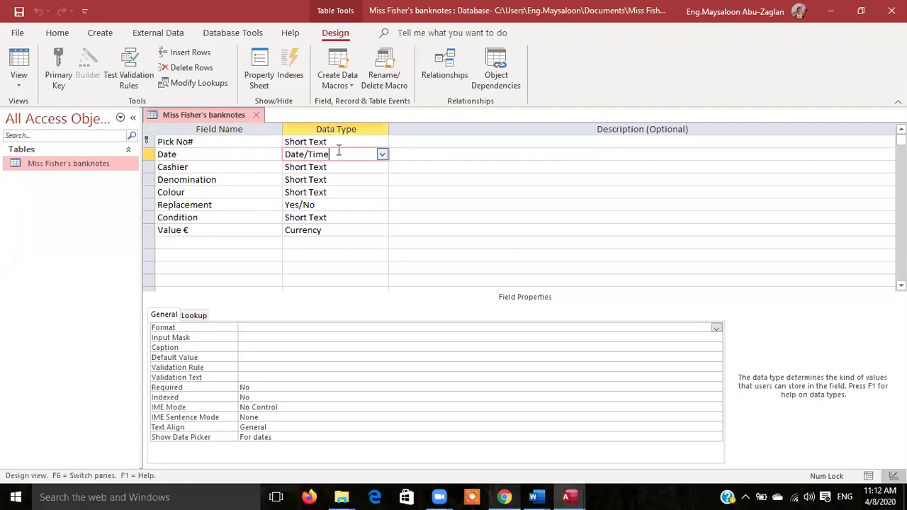
{"action": "left_click", "coordinate": [177, 155]}
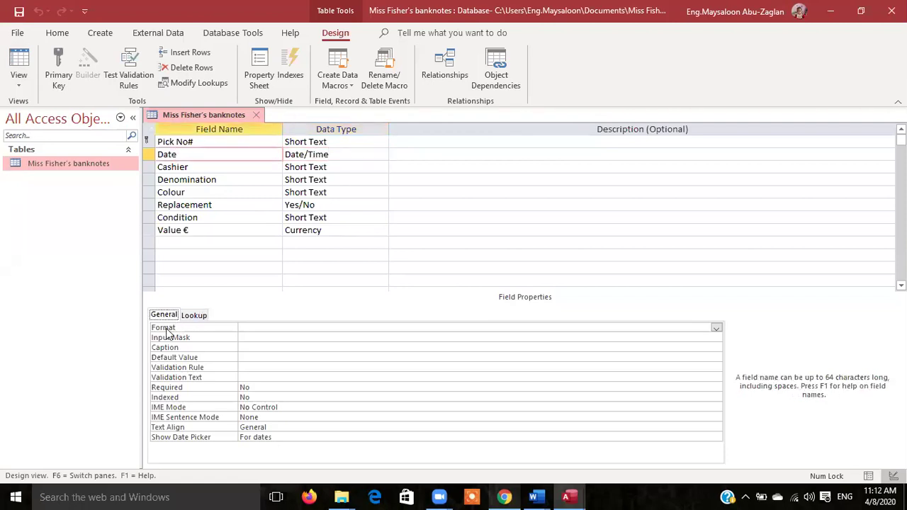
{"action": "left_click", "coordinate": [222, 330]}
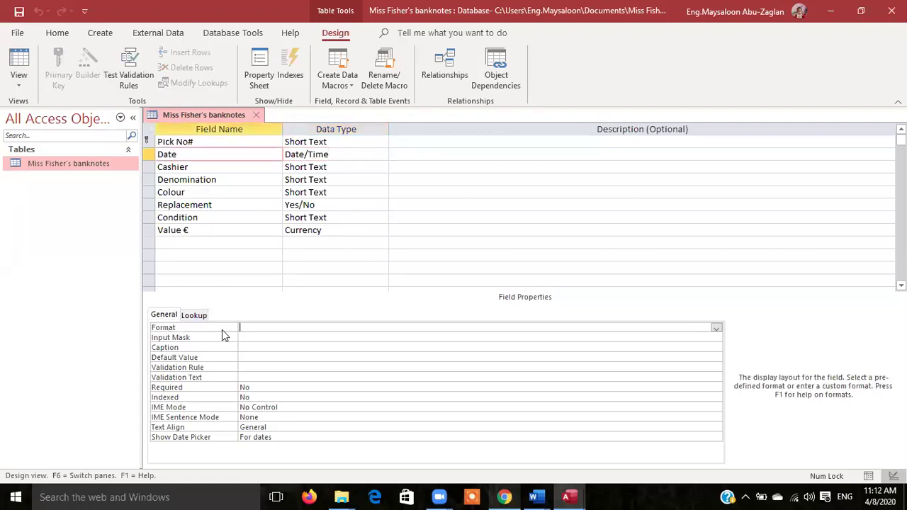
{"action": "left_click", "coordinate": [716, 328]}
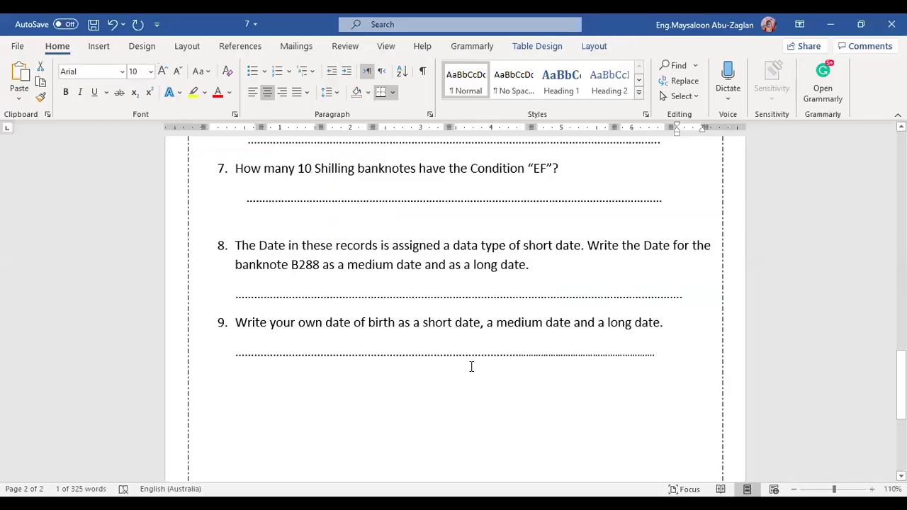
- In the Word worksheet, review question 5 and highlight the Value € column in the sample records table
{"action": "scroll", "coordinate": [471, 366], "scroll_direction": "up", "scroll_amount": 5}
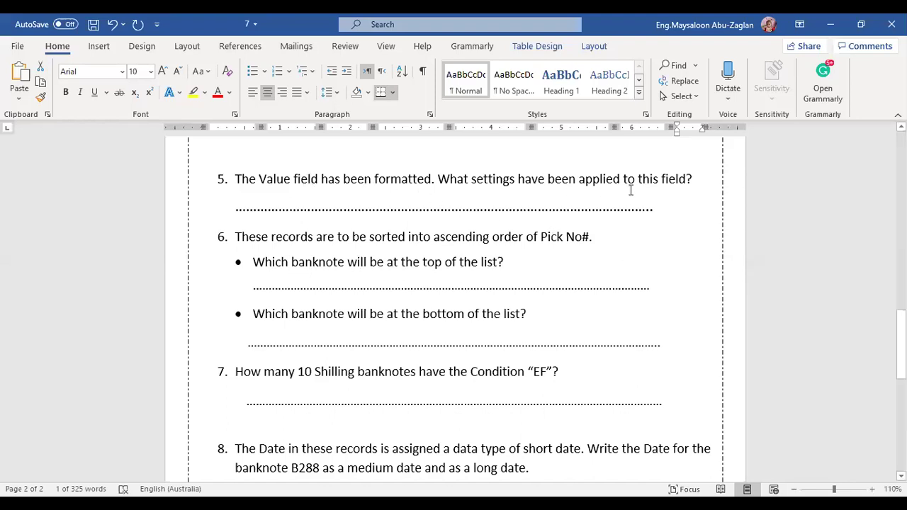
{"action": "scroll", "coordinate": [296, 234], "scroll_direction": "up", "scroll_amount": 3}
{"action": "scroll", "coordinate": [296, 234], "scroll_direction": "up", "scroll_amount": 9}
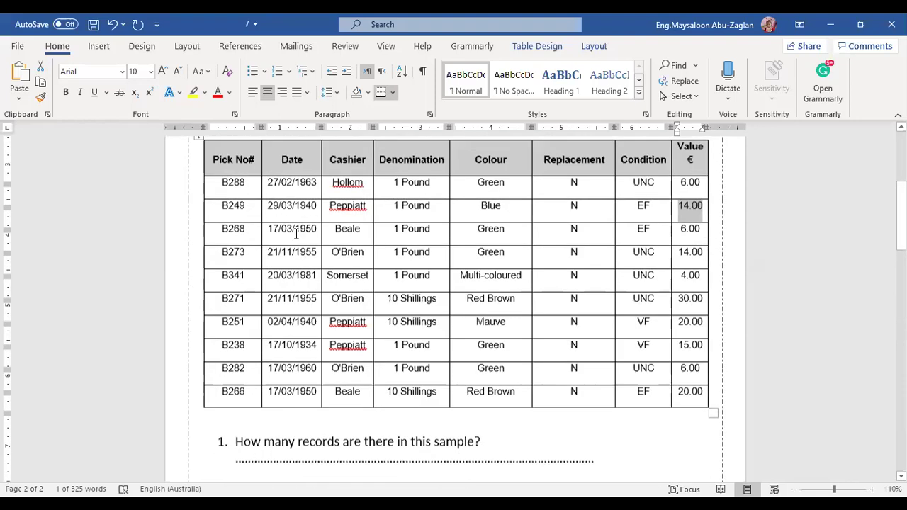
{"action": "scroll", "coordinate": [296, 236], "scroll_direction": "up", "scroll_amount": 1}
{"action": "left_click_drag", "start_coordinate": [684, 192], "coordinate": [695, 434]}
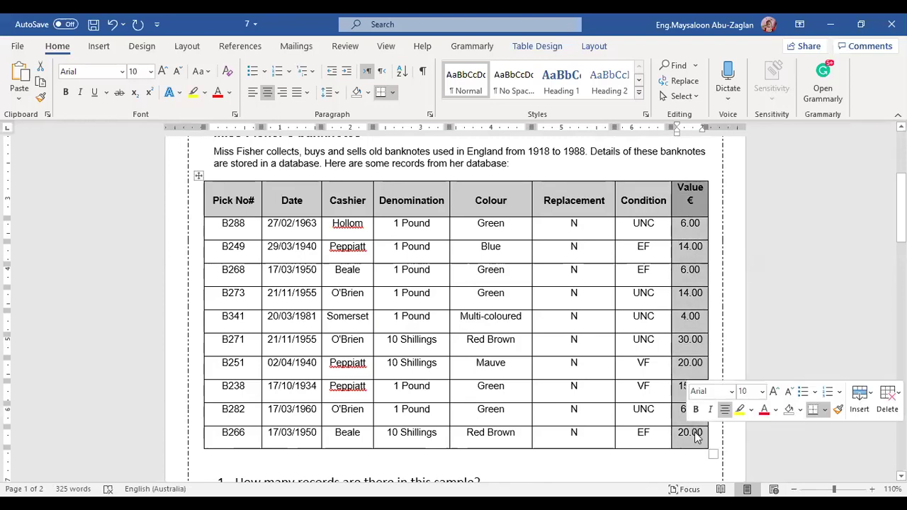
{"action": "left_click", "coordinate": [586, 139]}
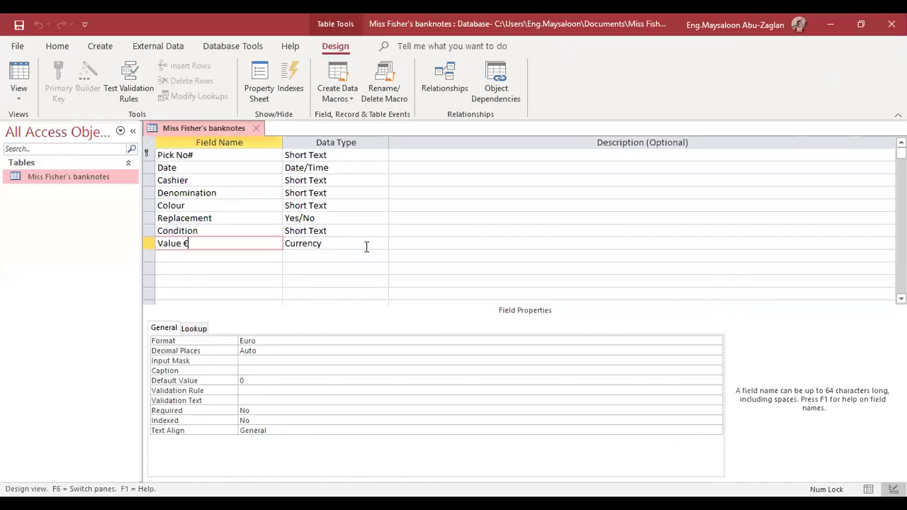
- Check the Value € field's data type in the Access table design and show the table as a datasheet
{"action": "left_click", "coordinate": [366, 245]}
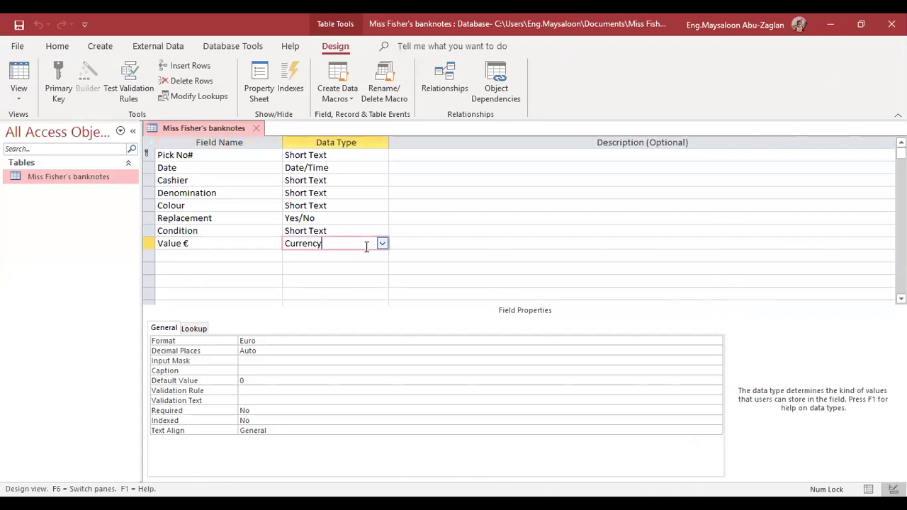
{"action": "left_click", "coordinate": [20, 78]}
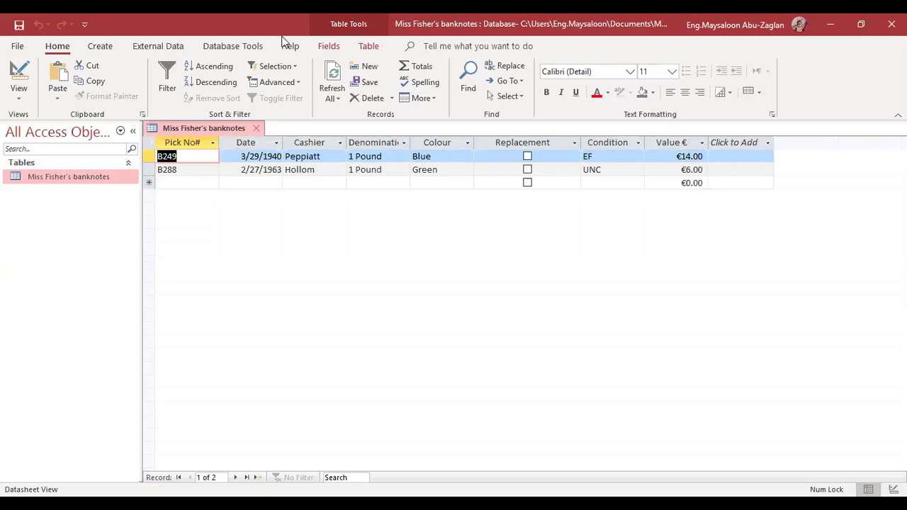
- Return to the table design and examine the Value € field's Format and Decimal Places settings, keeping the decimals on Auto
{"action": "left_click", "coordinate": [18, 99]}
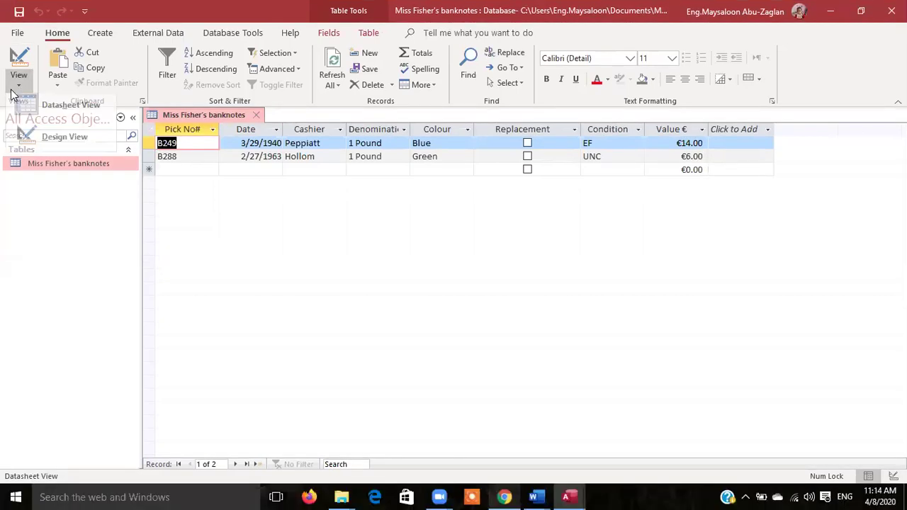
{"action": "left_click", "coordinate": [37, 137]}
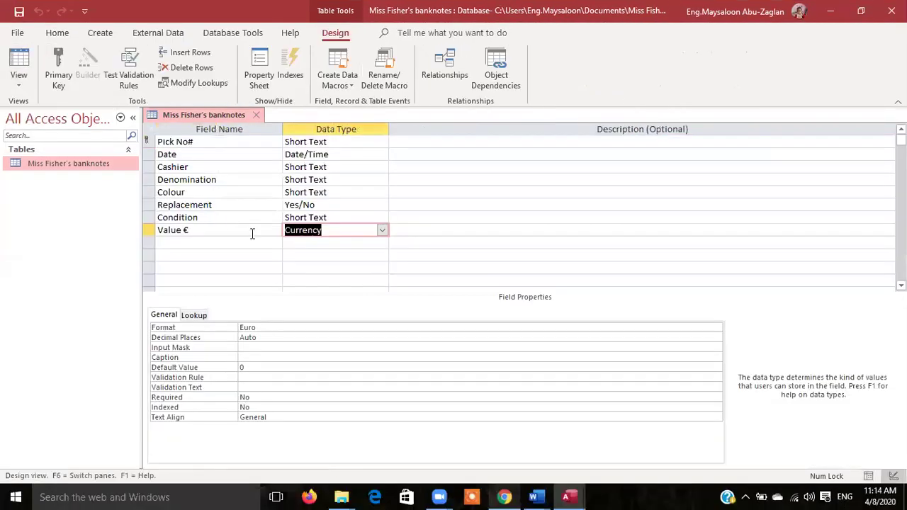
{"action": "left_click", "coordinate": [275, 326]}
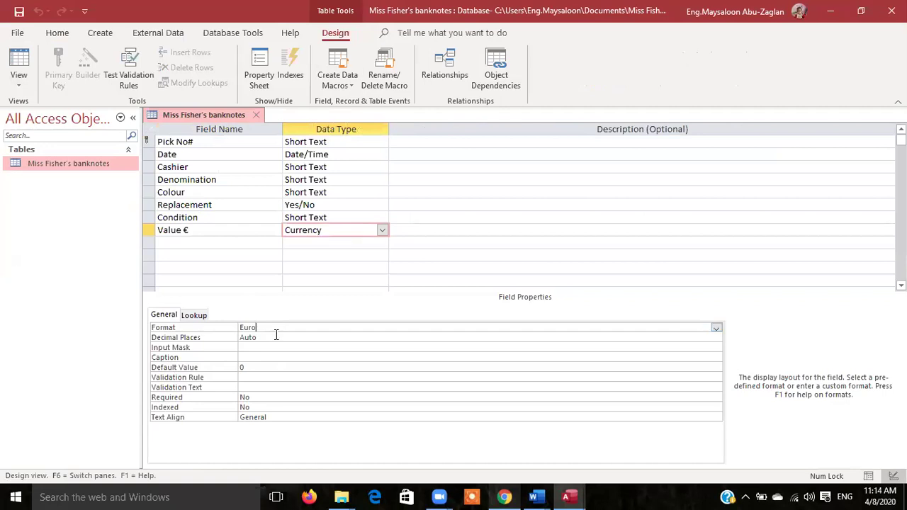
{"action": "left_click", "coordinate": [276, 336]}
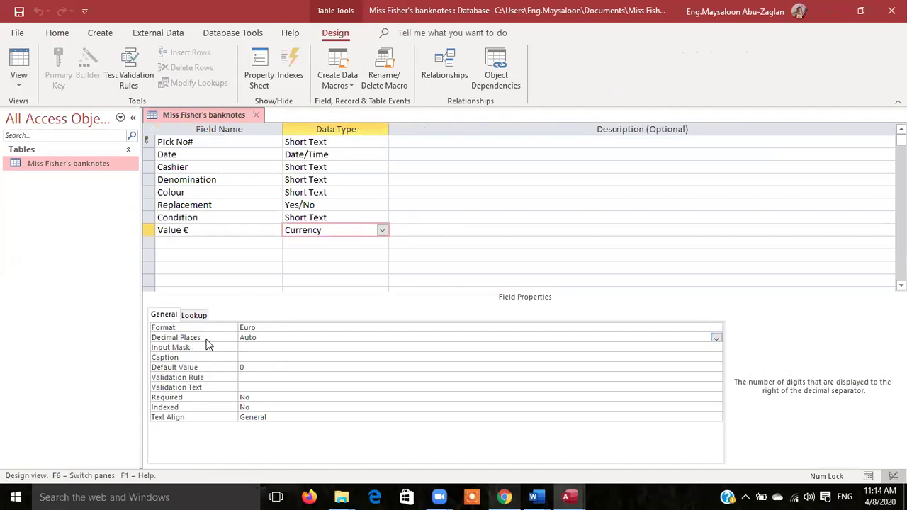
{"action": "left_click", "coordinate": [715, 339]}
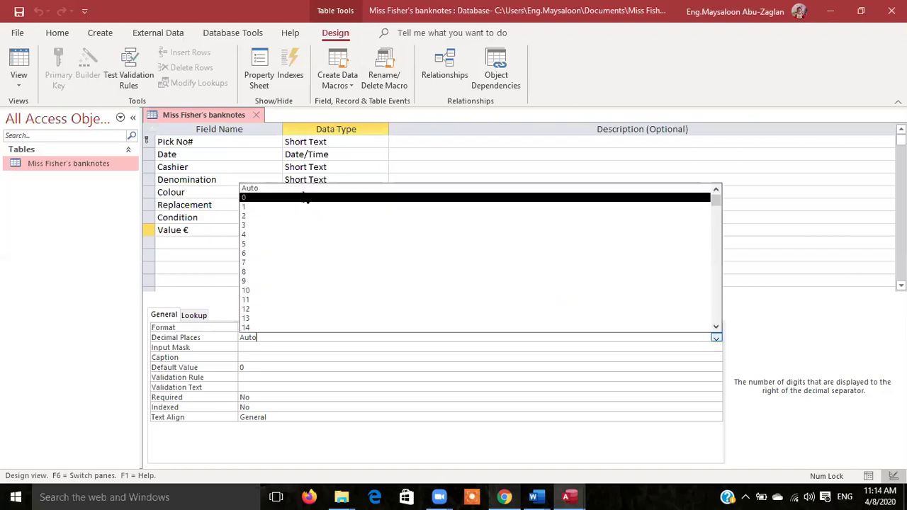
{"action": "left_click", "coordinate": [303, 339]}
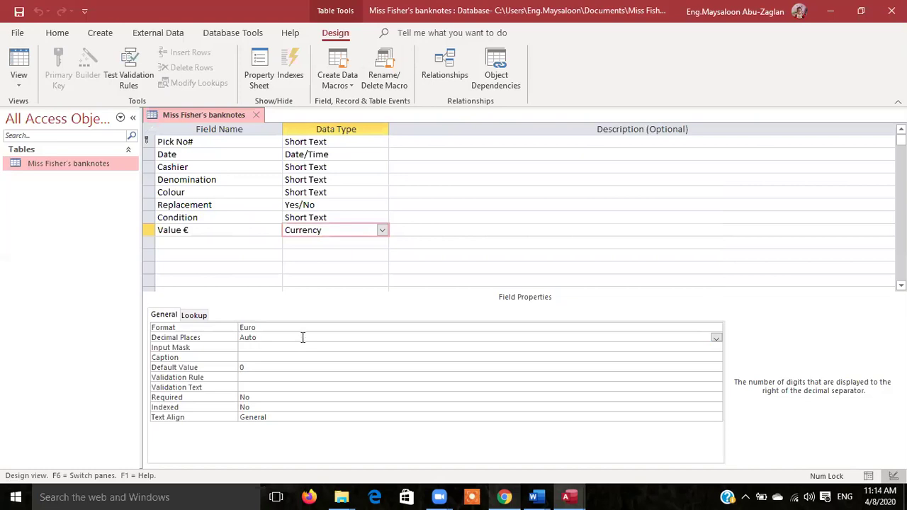
- Show the table as a datasheet and select the first record's amount in the Value € field
{"action": "left_click", "coordinate": [31, 72]}
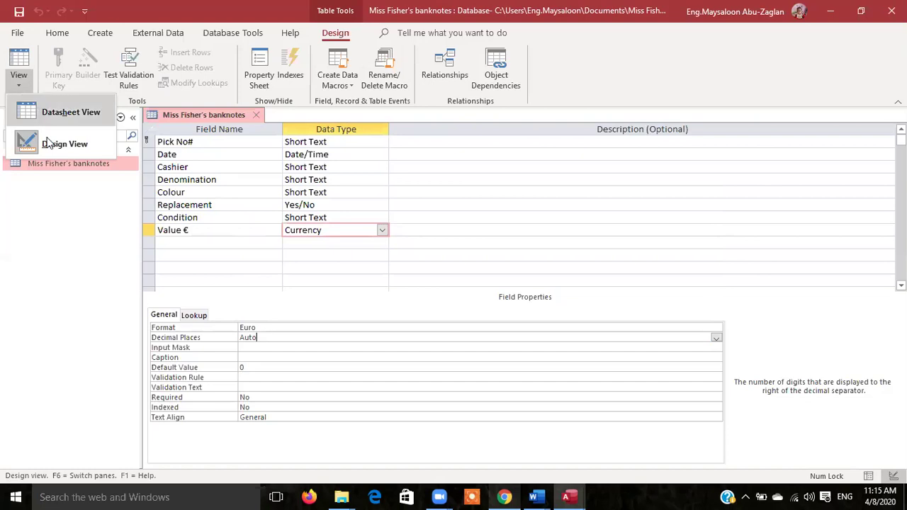
{"action": "left_click", "coordinate": [61, 113]}
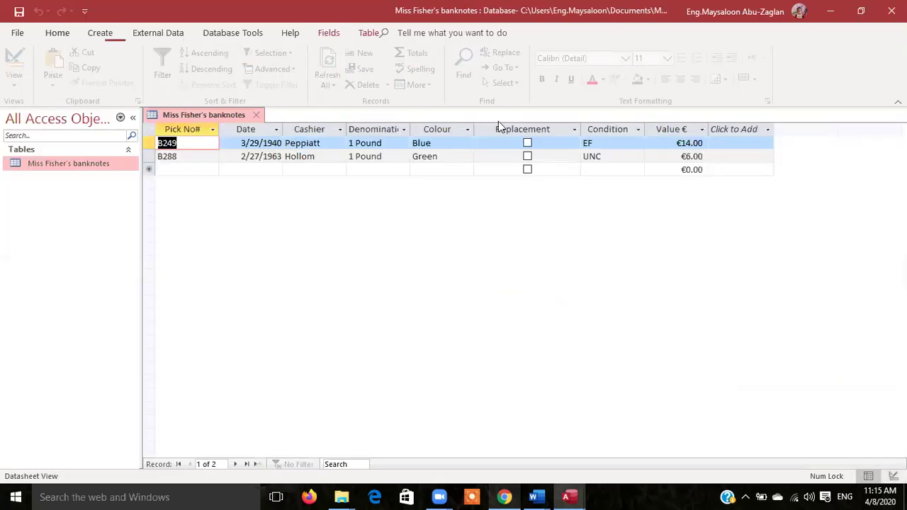
{"action": "left_click", "coordinate": [690, 143]}
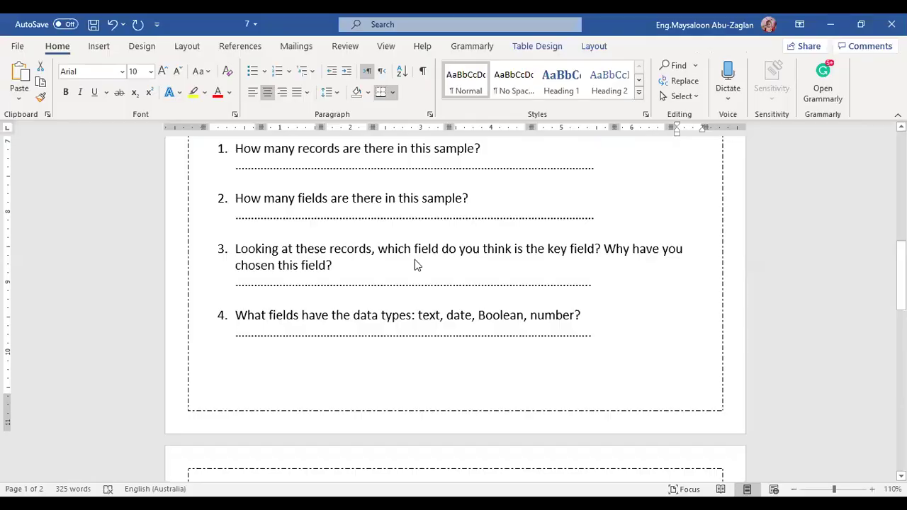
- Highlight "ascending" and "of Pick No" in worksheet question 6, and select the matching Pick No# column in the Access datasheet
{"action": "scroll", "coordinate": [415, 259], "scroll_direction": "down", "scroll_amount": 3}
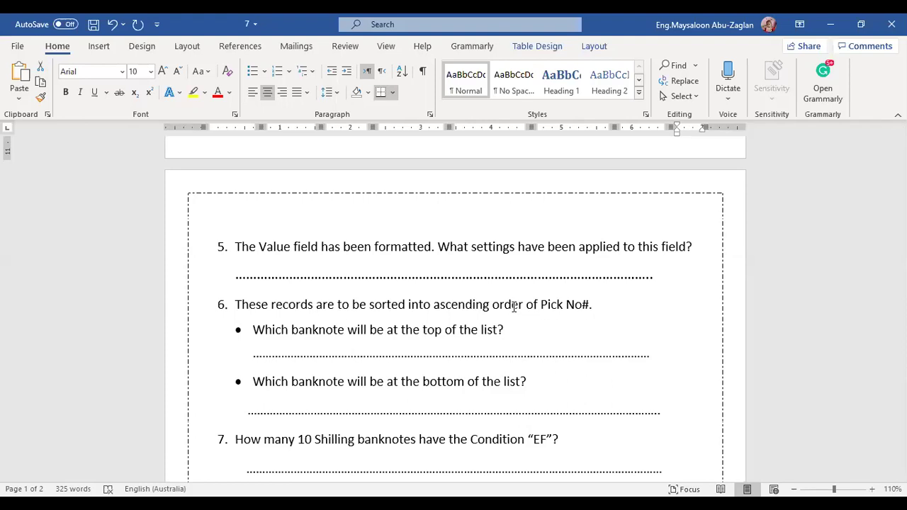
{"action": "left_click_drag", "start_coordinate": [436, 304], "coordinate": [486, 306]}
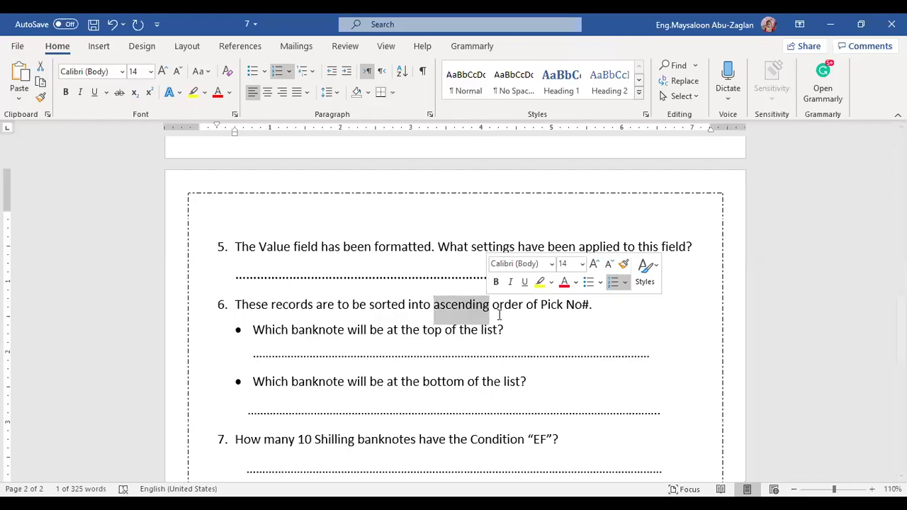
{"action": "left_click_drag", "start_coordinate": [527, 304], "coordinate": [579, 304]}
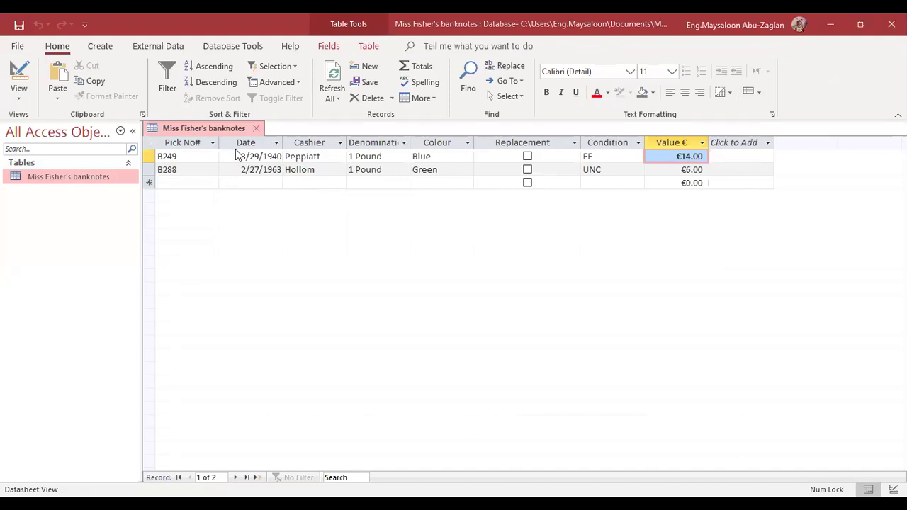
{"action": "left_click", "coordinate": [198, 146]}
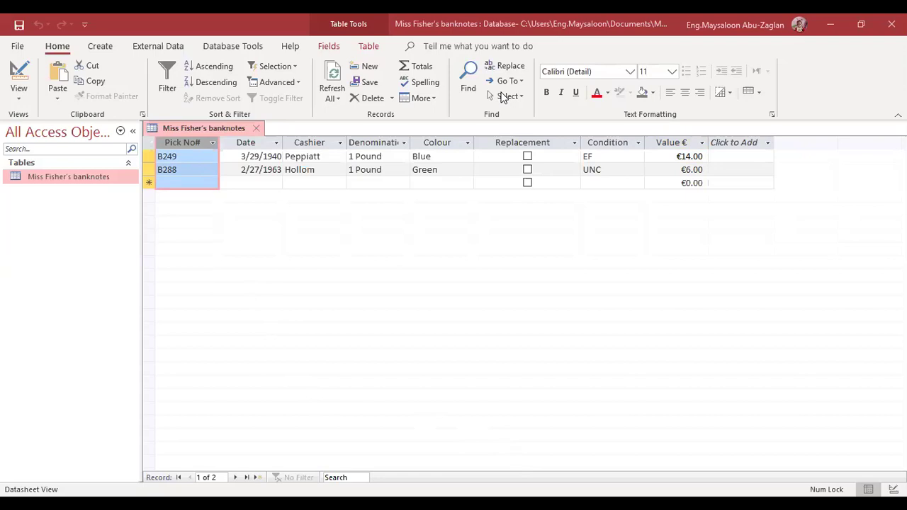
- Switch to the Word worksheet and review question 6, highlighting the wording about the top and bottom of the sorted list
{"action": "key", "text": "alt+Tab"}
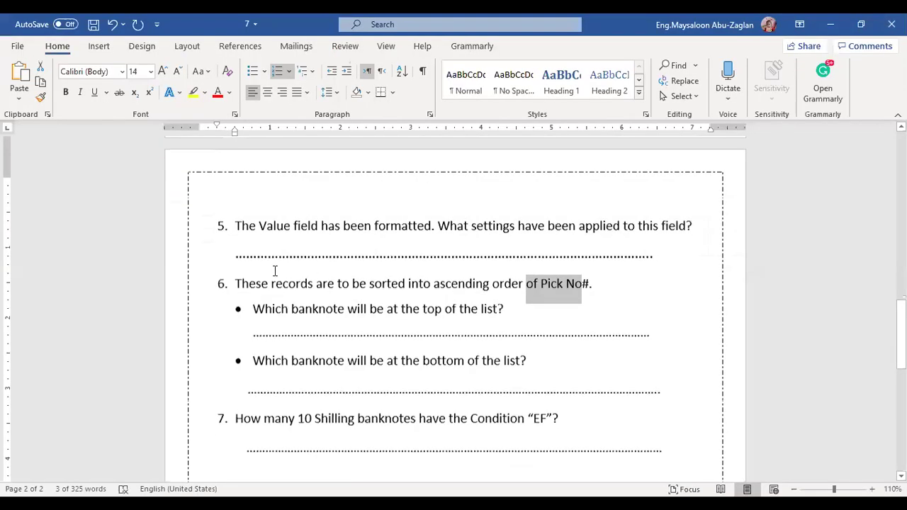
{"action": "scroll", "coordinate": [464, 268], "scroll_direction": "down", "scroll_amount": 1}
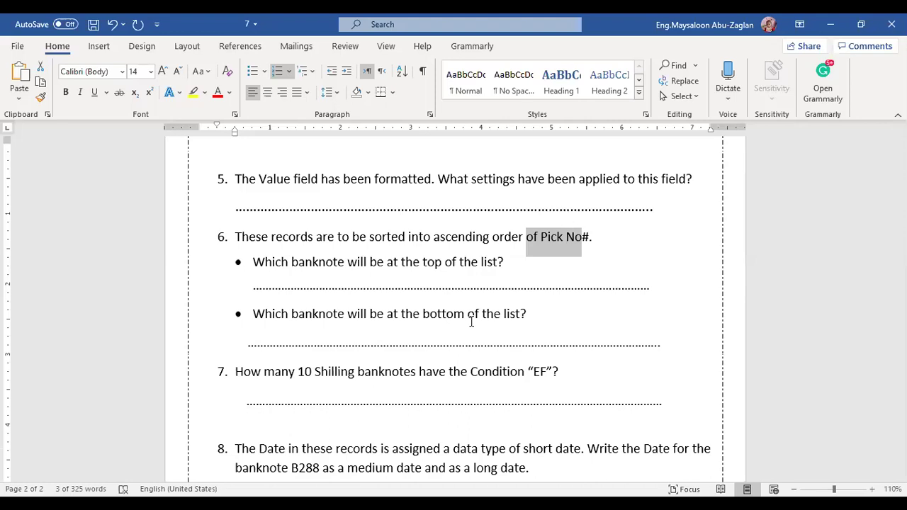
{"action": "left_click_drag", "start_coordinate": [422, 263], "coordinate": [482, 263]}
{"action": "left_click", "coordinate": [459, 236]}
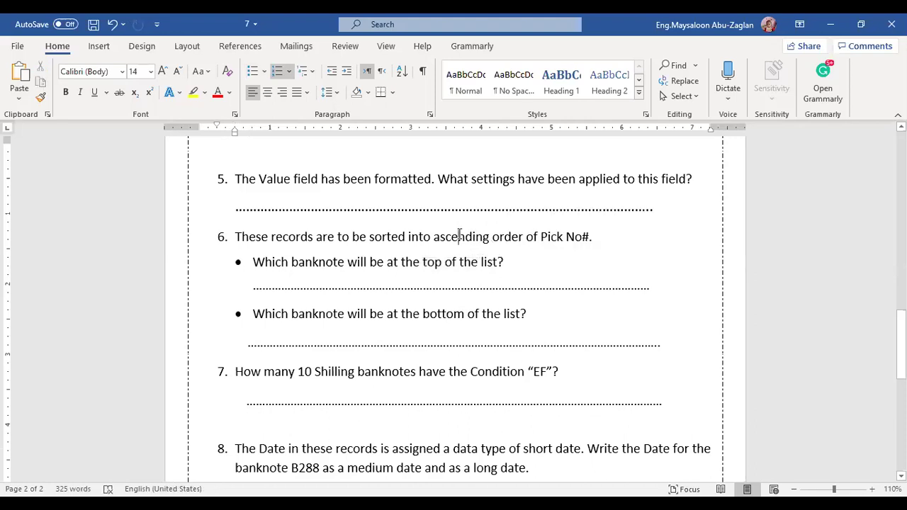
{"action": "left_click_drag", "start_coordinate": [404, 314], "coordinate": [480, 311]}
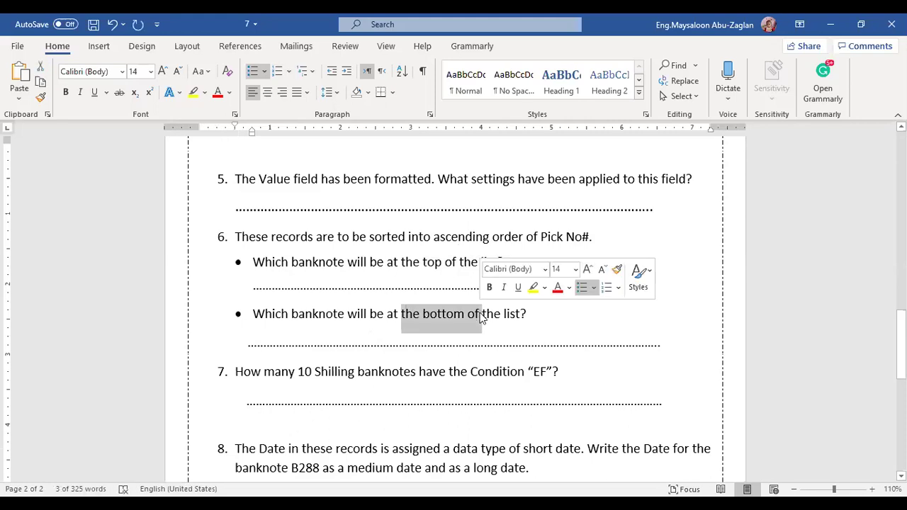
{"action": "scroll", "coordinate": [523, 344], "scroll_direction": "up", "scroll_amount": 1}
{"action": "scroll", "coordinate": [523, 344], "scroll_direction": "up", "scroll_amount": 1}
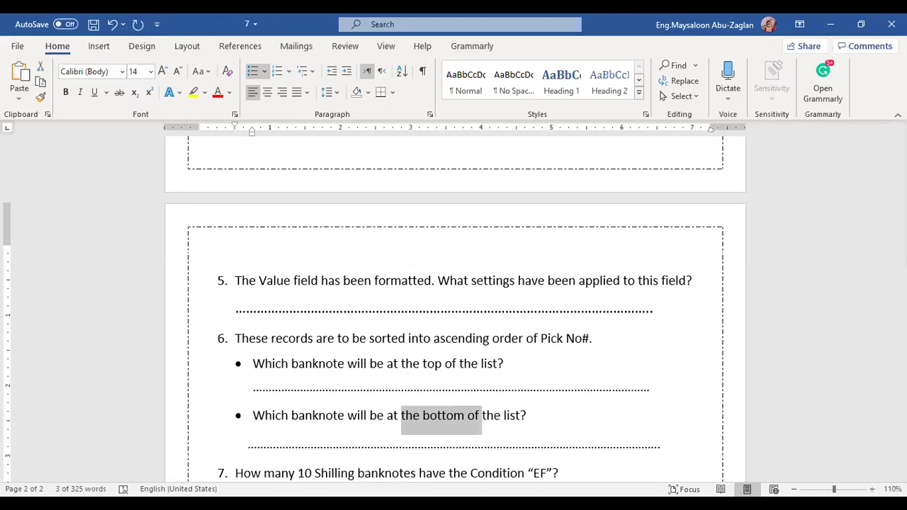
{"action": "left_click", "coordinate": [526, 254]}
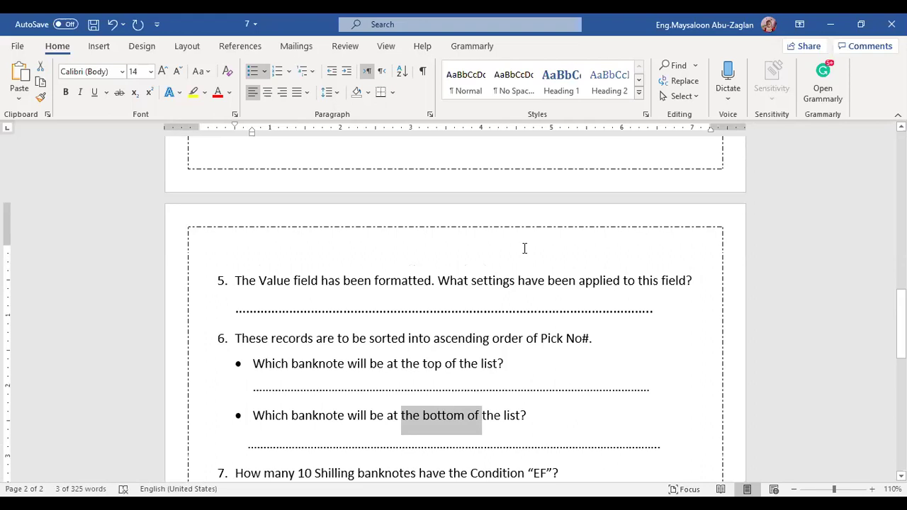
- Read on from worksheet question 6 to question 8 about writing banknote B288's date in medium and long formats
{"action": "scroll", "coordinate": [585, 338], "scroll_direction": "down", "scroll_amount": 2}
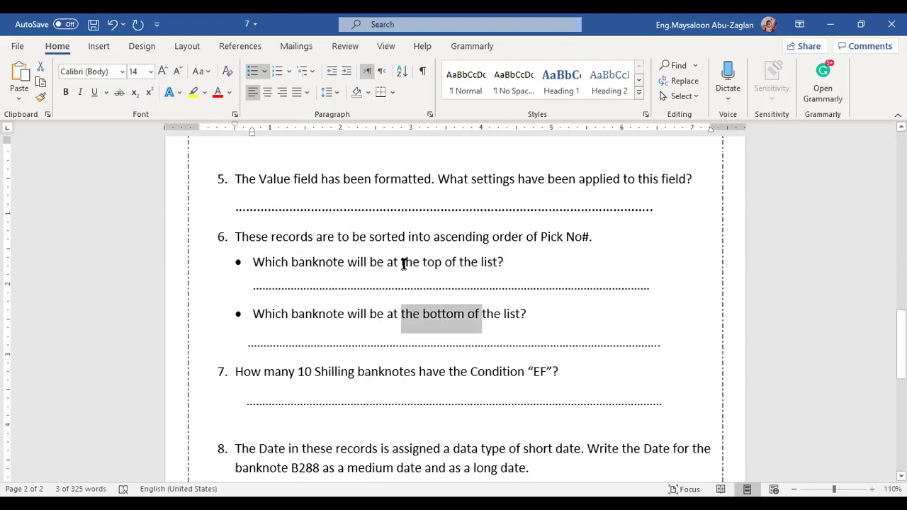
{"action": "scroll", "coordinate": [426, 331], "scroll_direction": "down", "scroll_amount": 1}
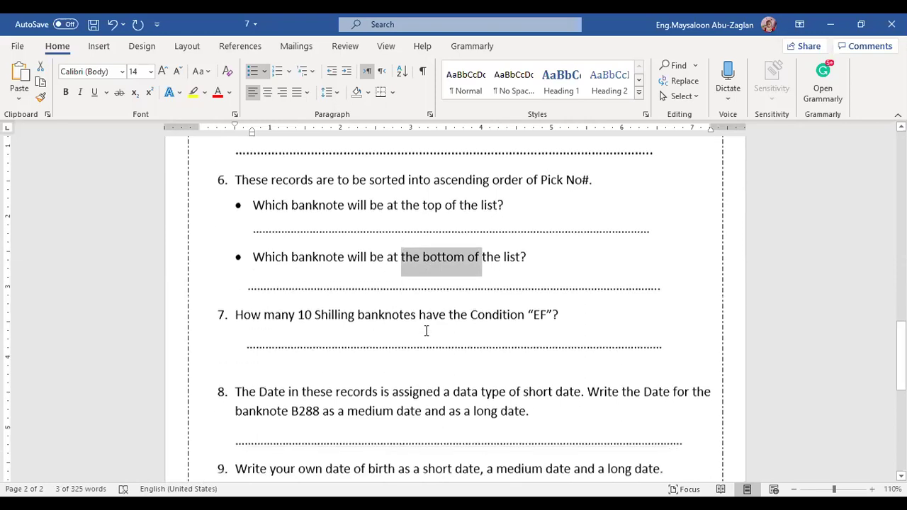
{"action": "scroll", "coordinate": [521, 270], "scroll_direction": "up", "scroll_amount": 1}
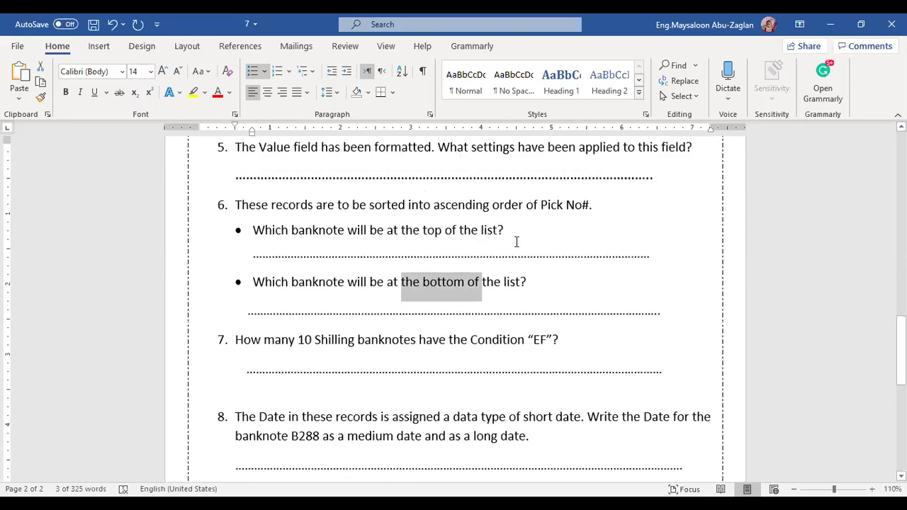
{"action": "scroll", "coordinate": [517, 242], "scroll_direction": "up", "scroll_amount": 1}
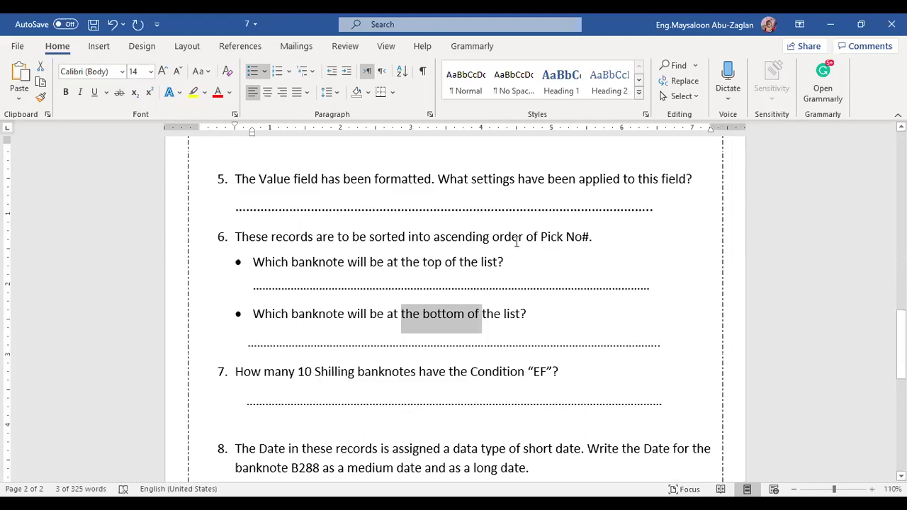
{"action": "scroll", "coordinate": [516, 241], "scroll_direction": "down", "scroll_amount": 5}
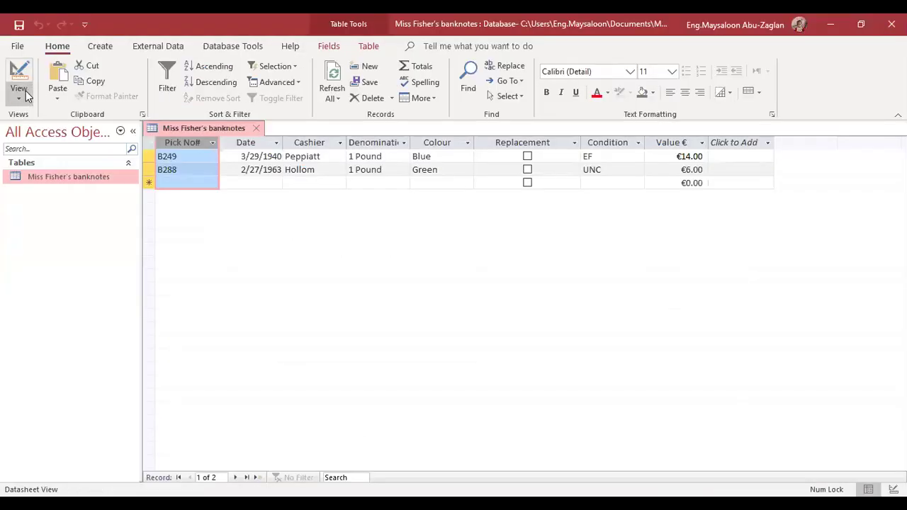
- Switch to Access, open the banknotes table's design and set the Date field's format to Long Date
{"action": "left_click", "coordinate": [25, 96]}
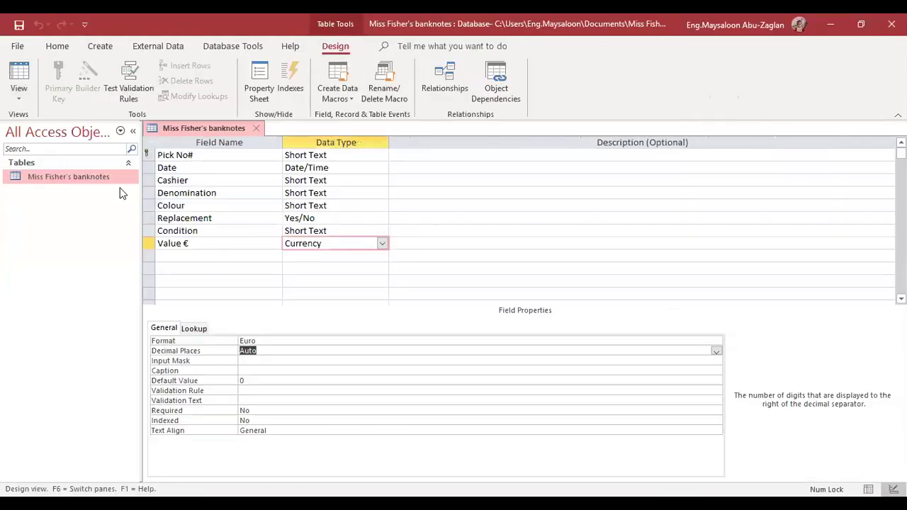
{"action": "left_click", "coordinate": [316, 166]}
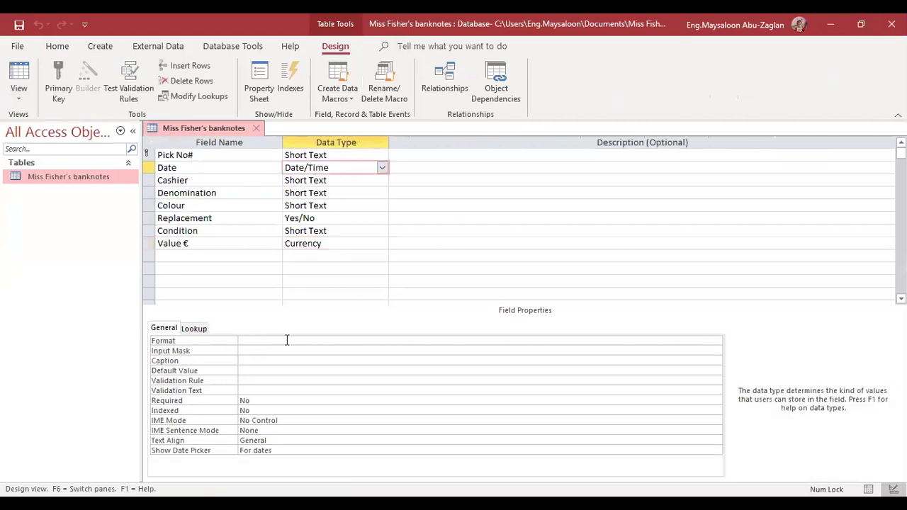
{"action": "left_click", "coordinate": [712, 343]}
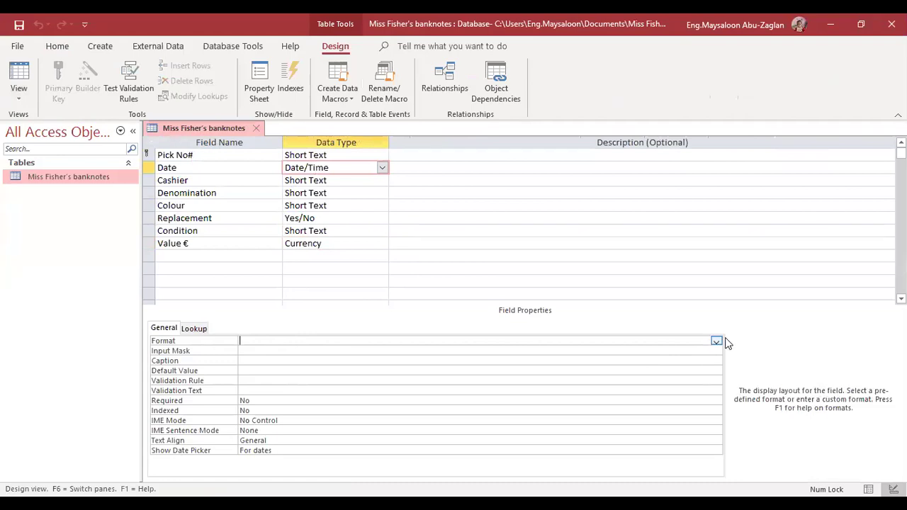
{"action": "left_click", "coordinate": [716, 342]}
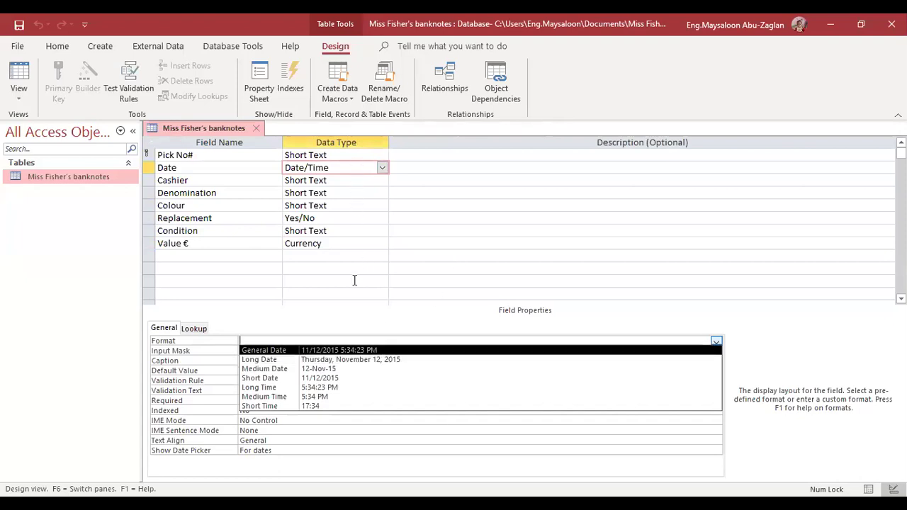
{"action": "left_click", "coordinate": [366, 360]}
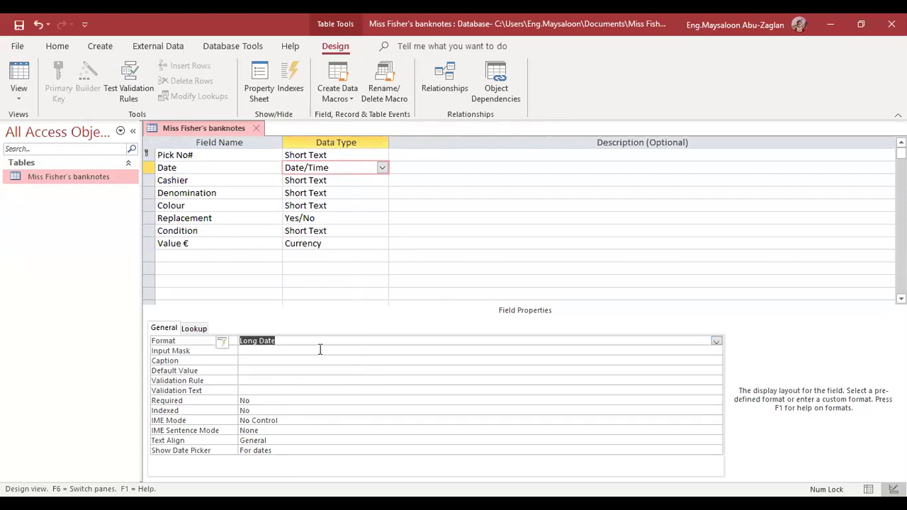
- Save the table, show it as a datasheet and widen the Date column to fit the long dates
{"action": "left_click", "coordinate": [19, 74]}
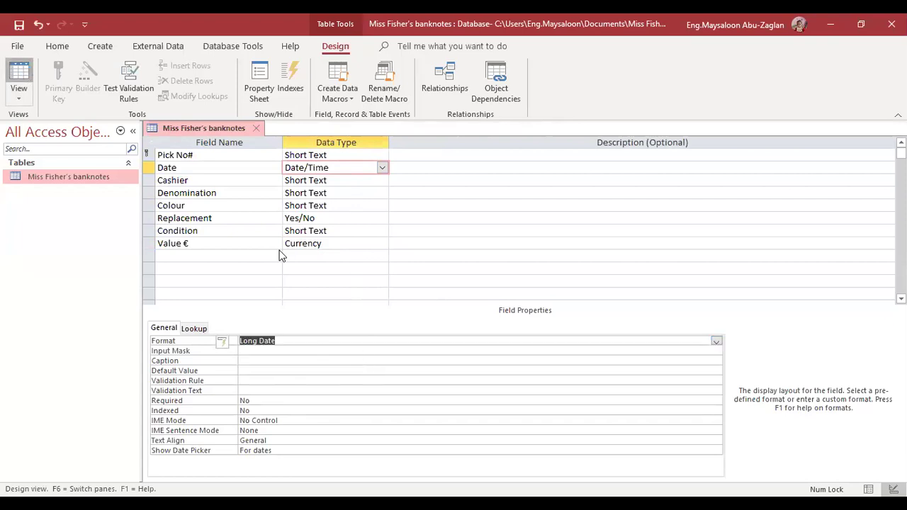
{"action": "left_click", "coordinate": [433, 303]}
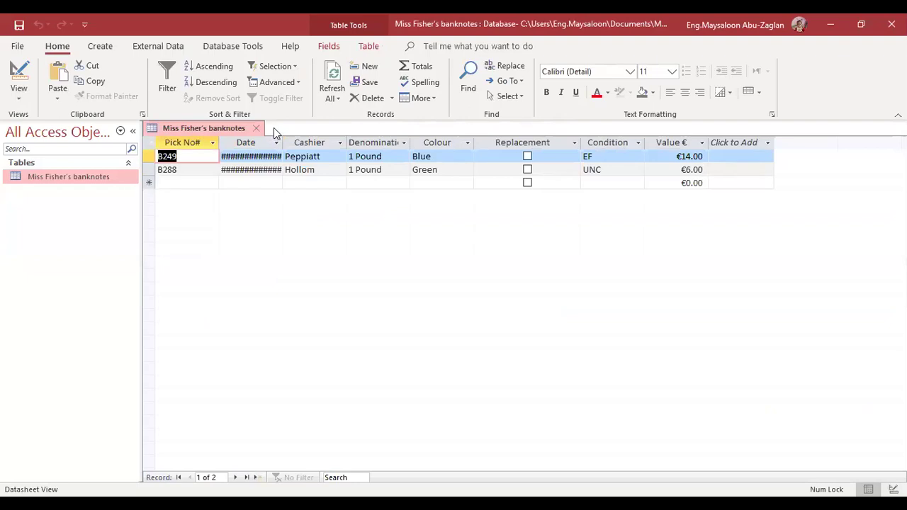
{"action": "left_click_drag", "start_coordinate": [283, 145], "coordinate": [376, 141]}
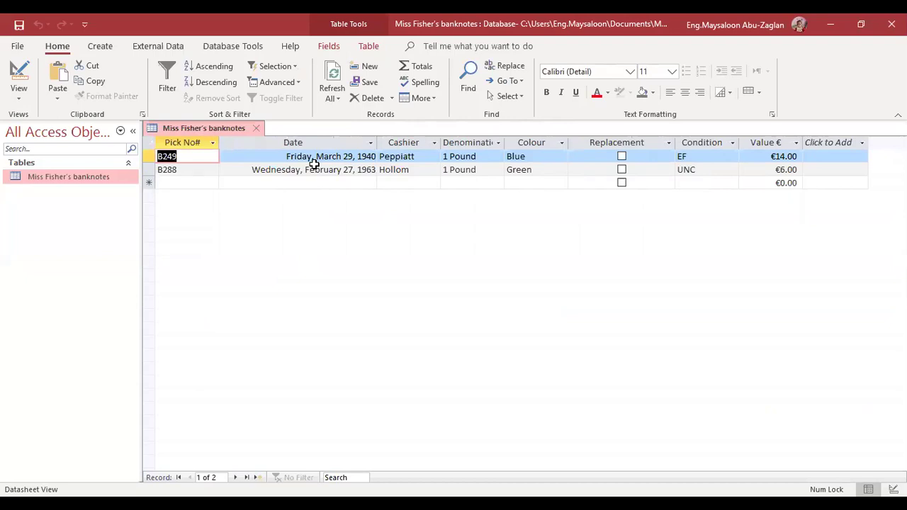
- Compare the long dates of both records and select the whole date of banknote B288
{"action": "left_click", "coordinate": [314, 158]}
{"action": "left_click", "coordinate": [315, 171]}
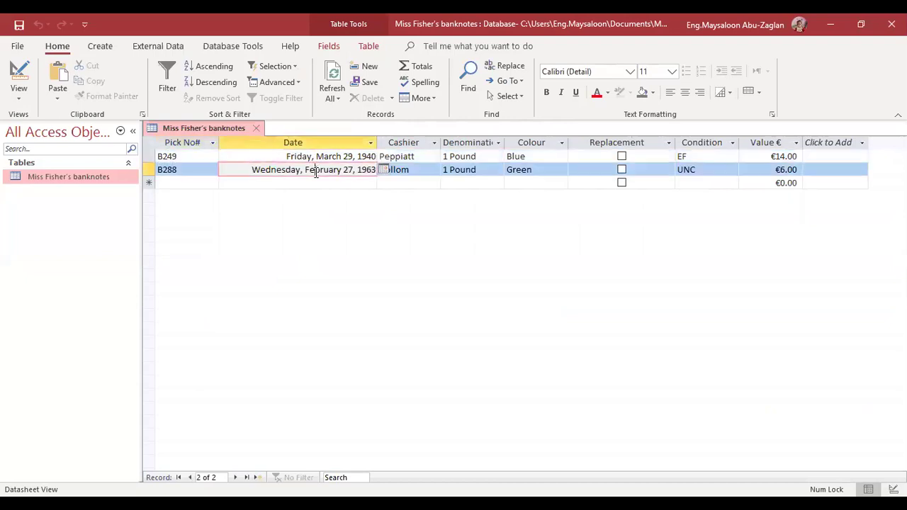
{"action": "left_click", "coordinate": [318, 156]}
{"action": "left_click", "coordinate": [320, 170]}
{"action": "left_click", "coordinate": [283, 153]}
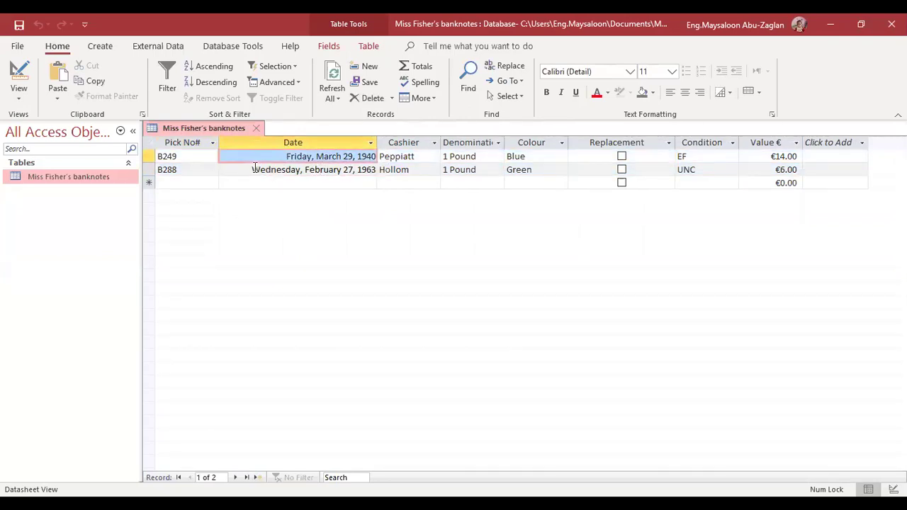
{"action": "left_click", "coordinate": [169, 171]}
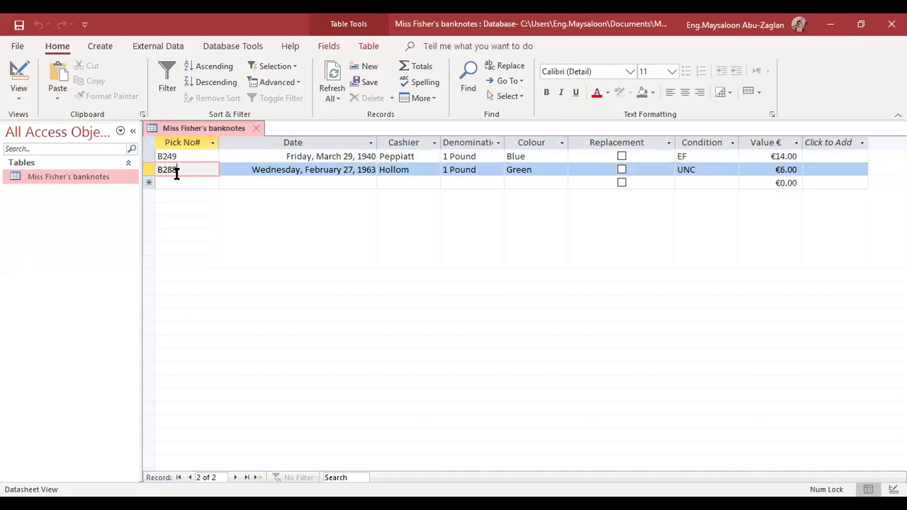
{"action": "left_click_drag", "start_coordinate": [250, 170], "coordinate": [383, 172]}
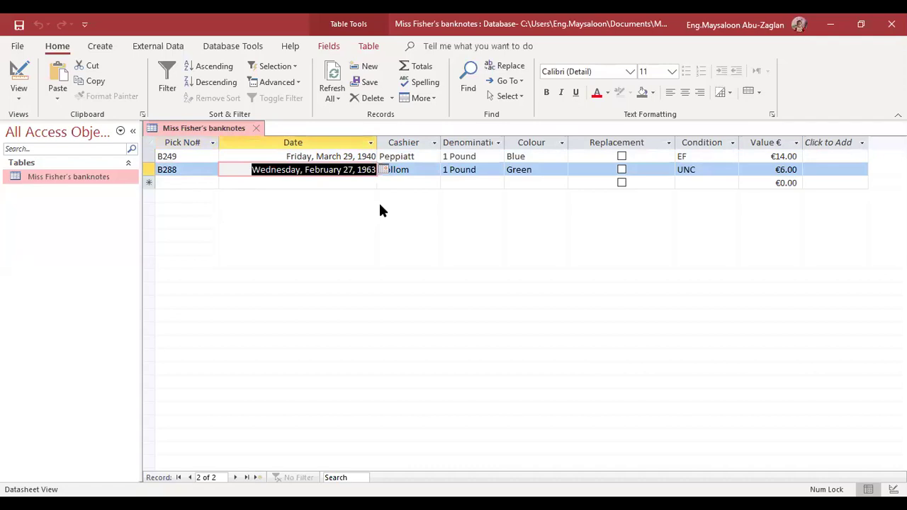
- Return to the table design and set the Date field's format to Medium Date
{"action": "left_click", "coordinate": [20, 97]}
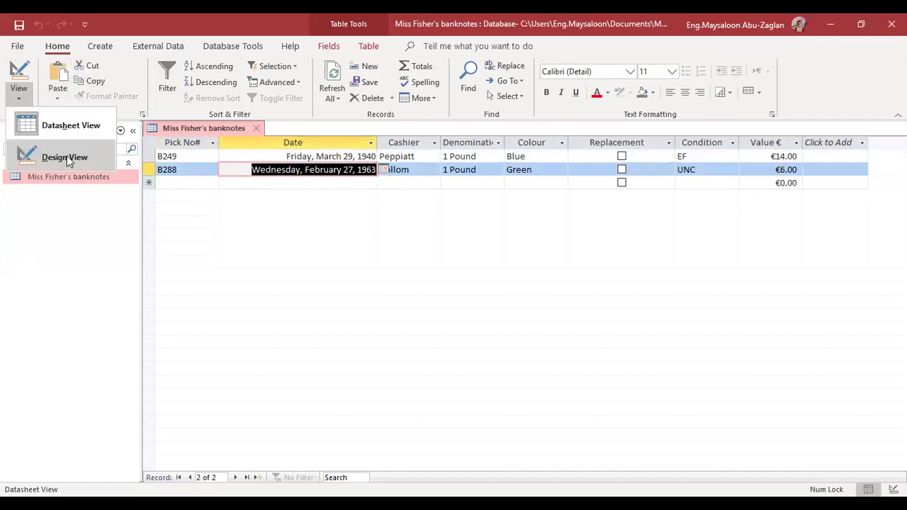
{"action": "left_click", "coordinate": [64, 158]}
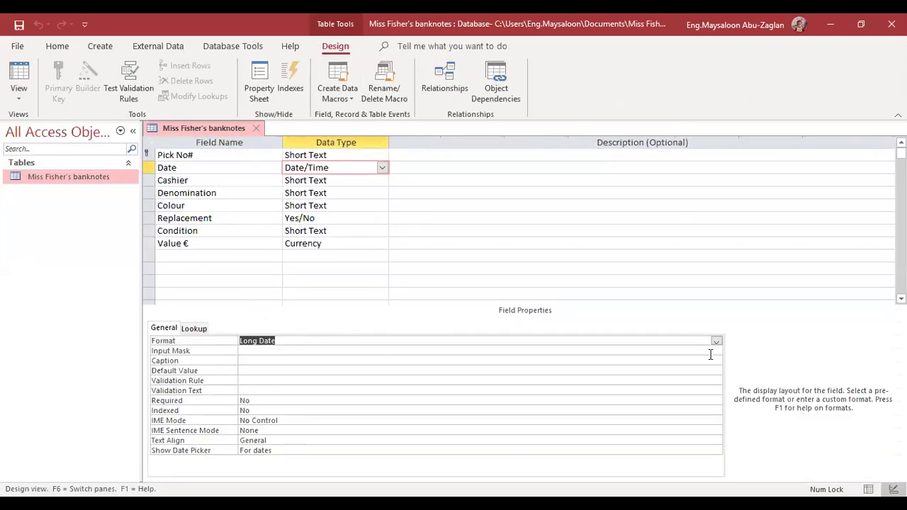
{"action": "left_click", "coordinate": [718, 340]}
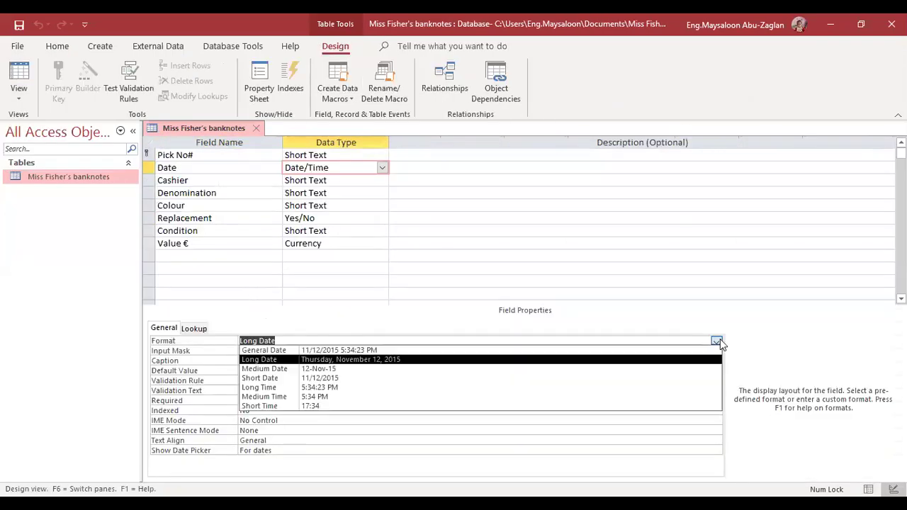
{"action": "left_click", "coordinate": [333, 369]}
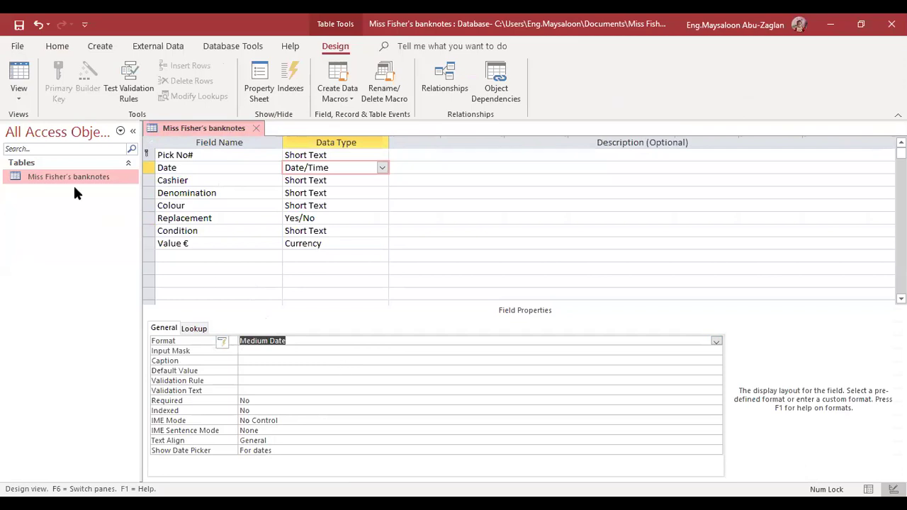
- Save the table, show it as a datasheet and select the medium-format date of banknote B288
{"action": "left_click", "coordinate": [20, 74]}
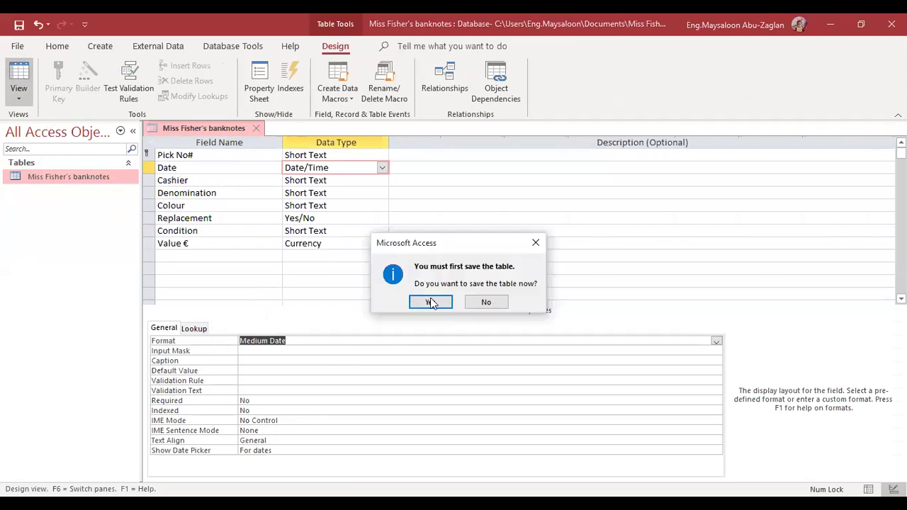
{"action": "left_click", "coordinate": [432, 302]}
{"action": "left_click", "coordinate": [354, 170]}
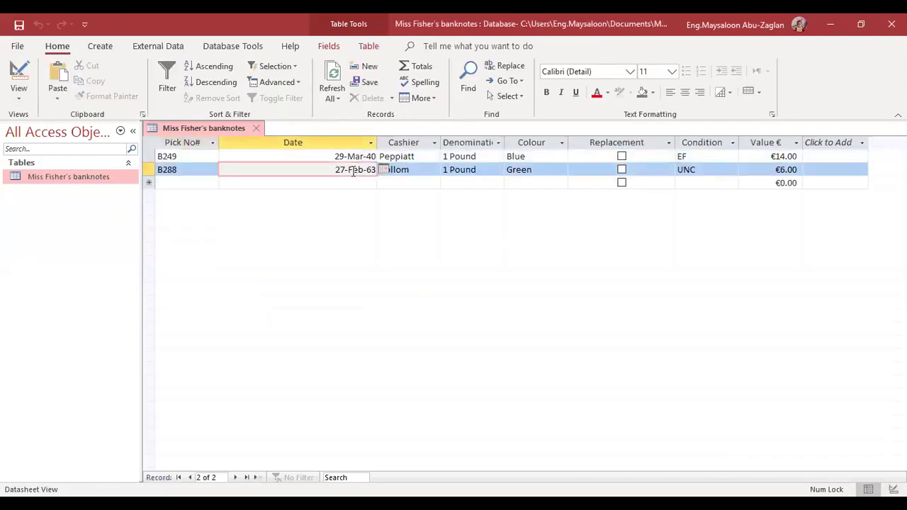
{"action": "left_click_drag", "start_coordinate": [333, 170], "coordinate": [380, 170]}
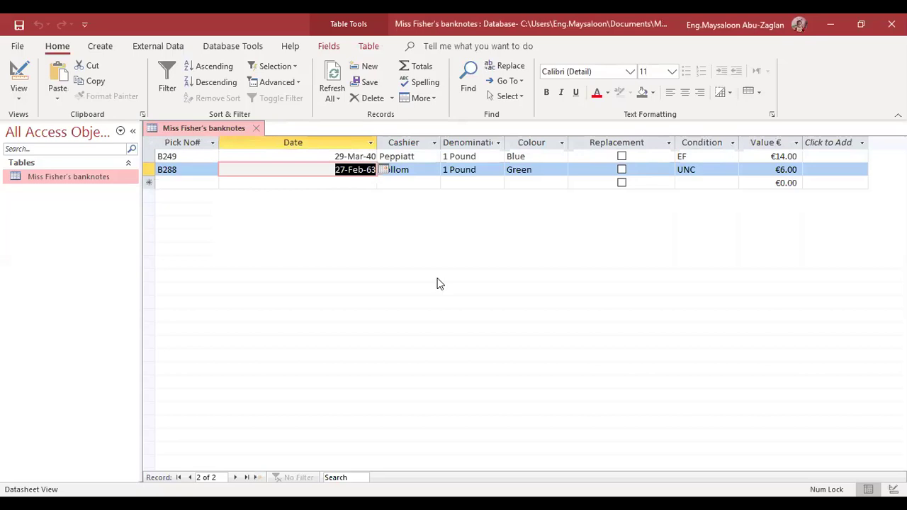
{"action": "left_click", "coordinate": [20, 102]}
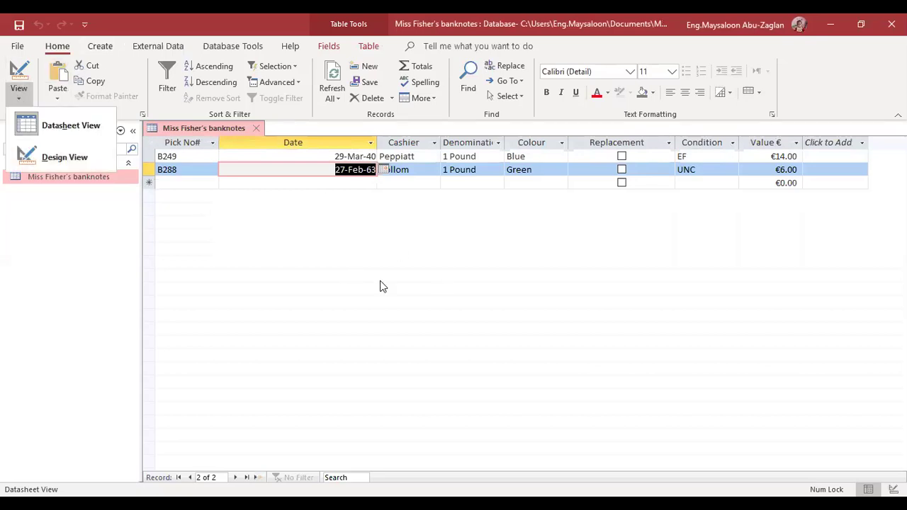
{"action": "key", "text": "Escape"}
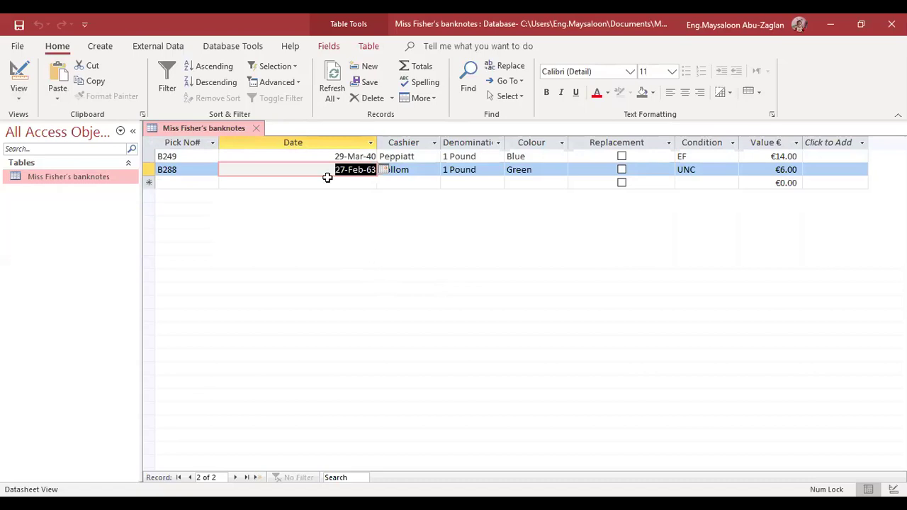
- Narrow the Date column until its dates no longer fit, and widen it again to show them in full
{"action": "left_click_drag", "start_coordinate": [377, 142], "coordinate": [249, 144]}
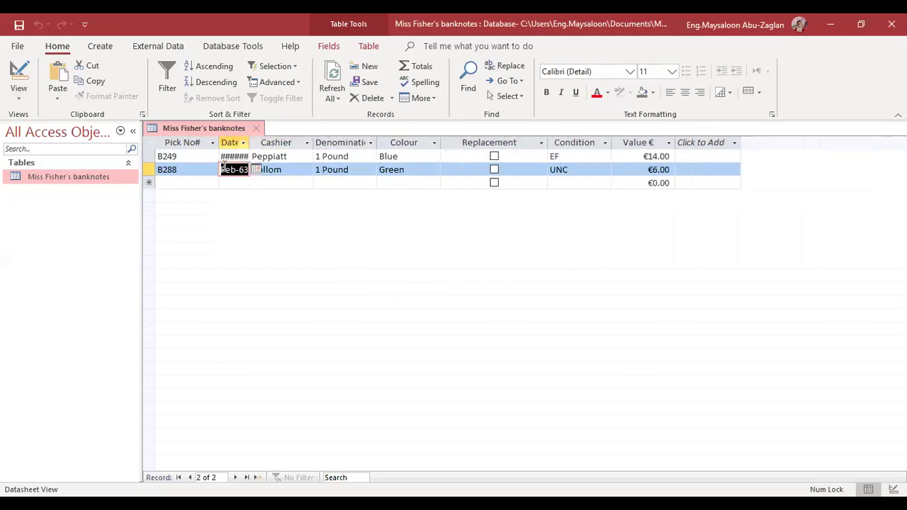
{"action": "left_click", "coordinate": [243, 156]}
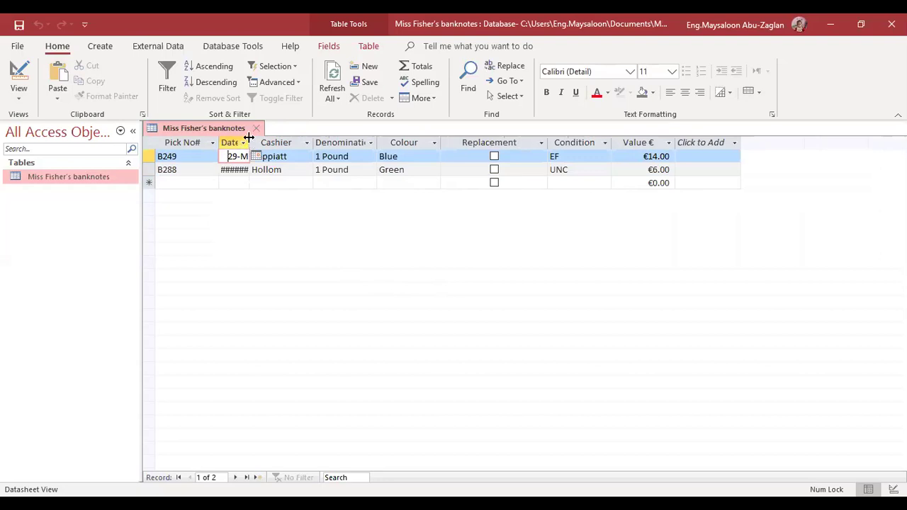
{"action": "left_click_drag", "start_coordinate": [247, 137], "coordinate": [320, 139]}
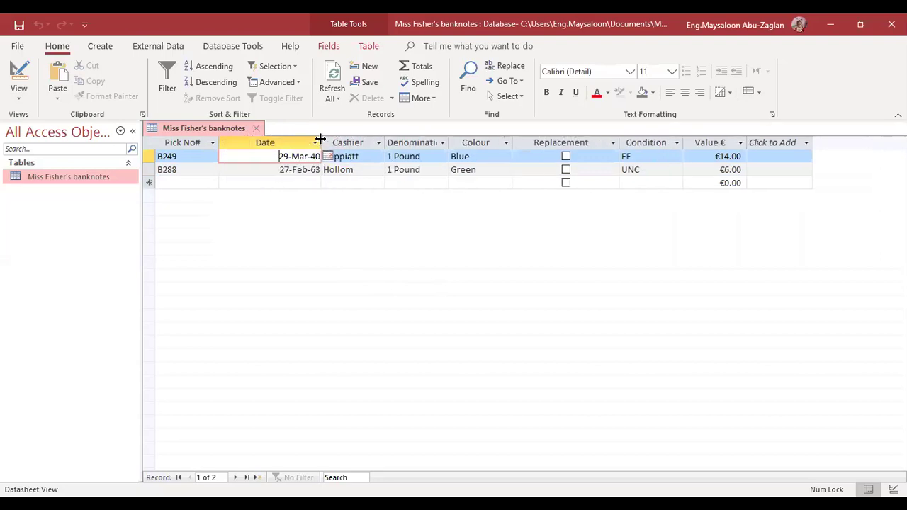